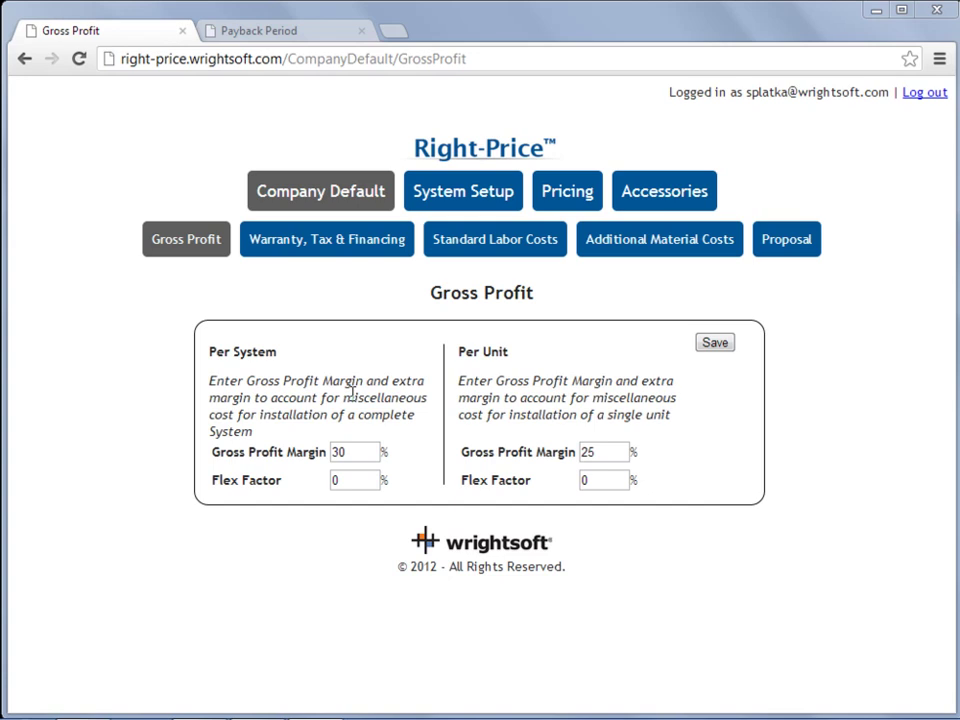
Confirm gross profit margins of 30% per system and 25% per unit, then save.
double_click(350, 455)
double_click(605, 452)
click(372, 452)
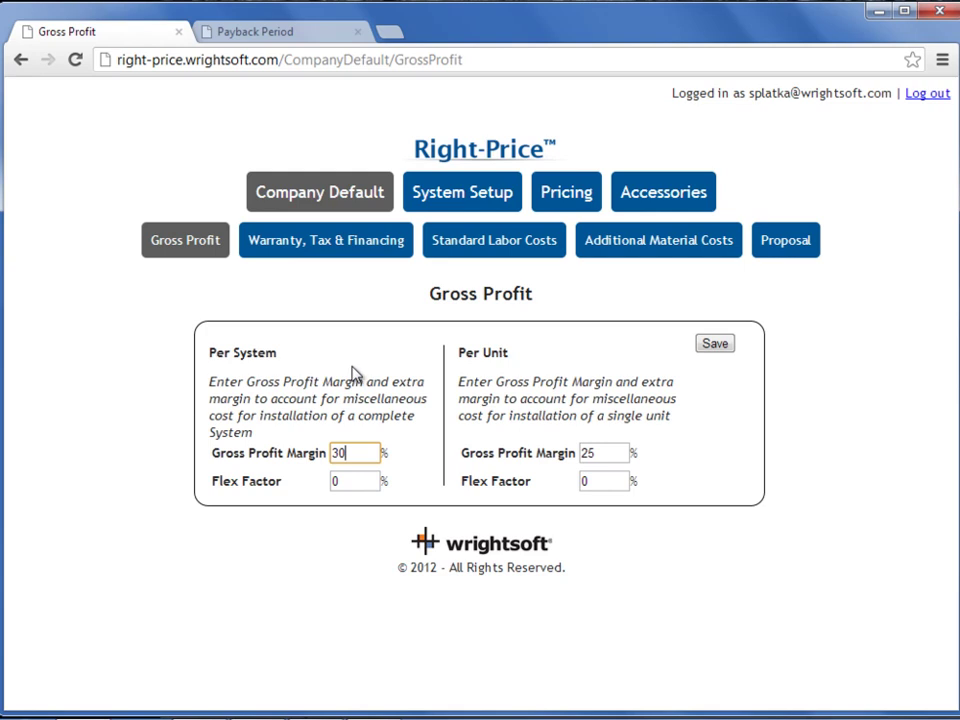
click(716, 343)
click(321, 249)
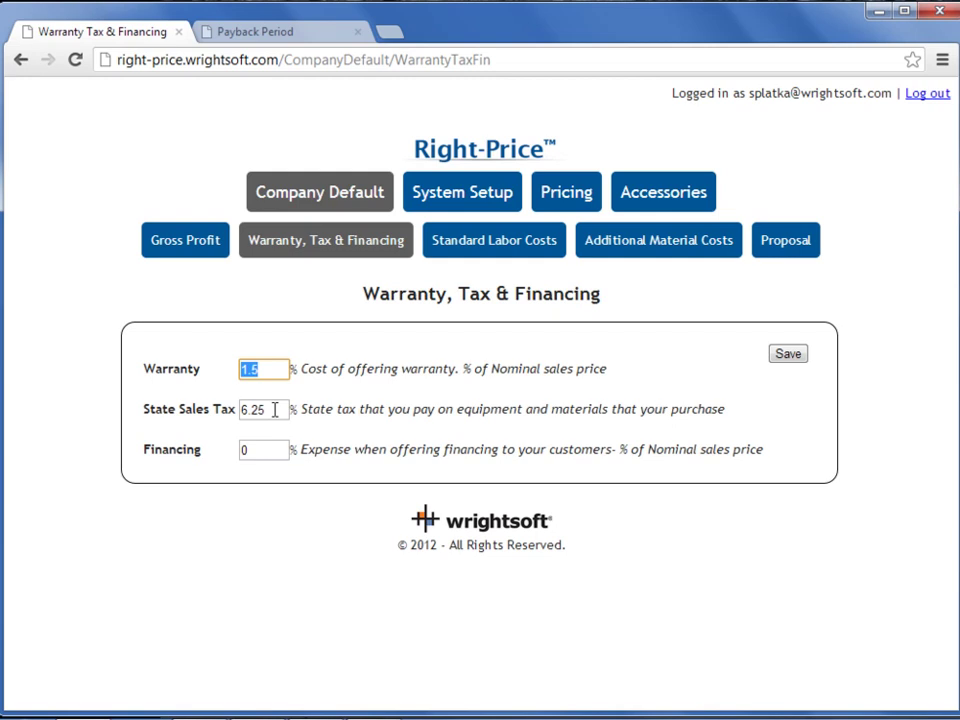
Review the 1.5% warranty, 6.25% state sales tax and 0% financing defaults.
click(446, 428)
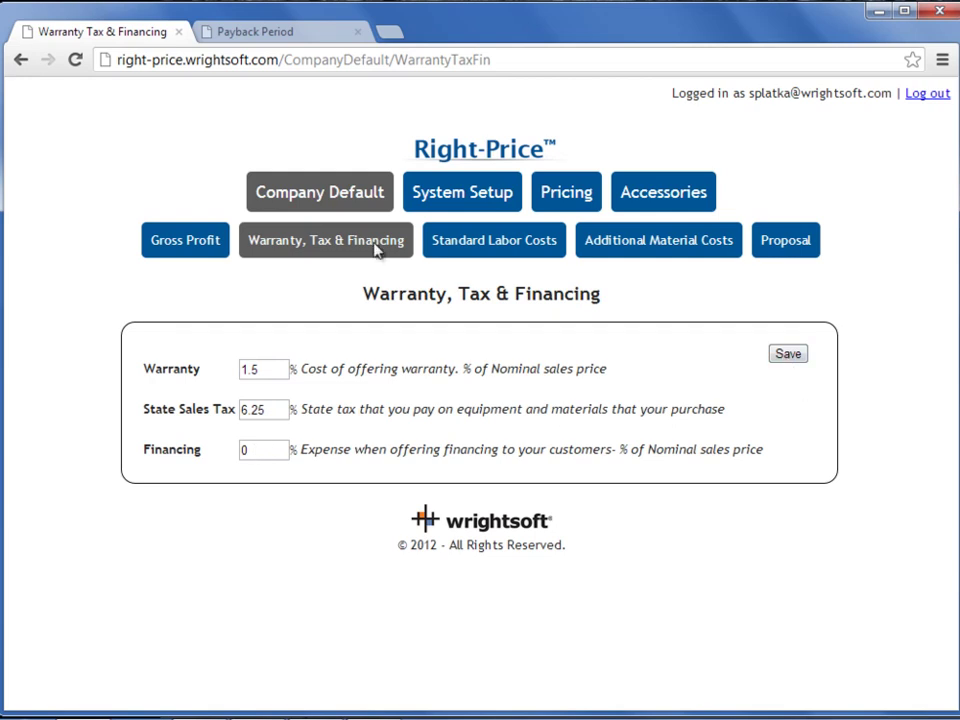
click(503, 246)
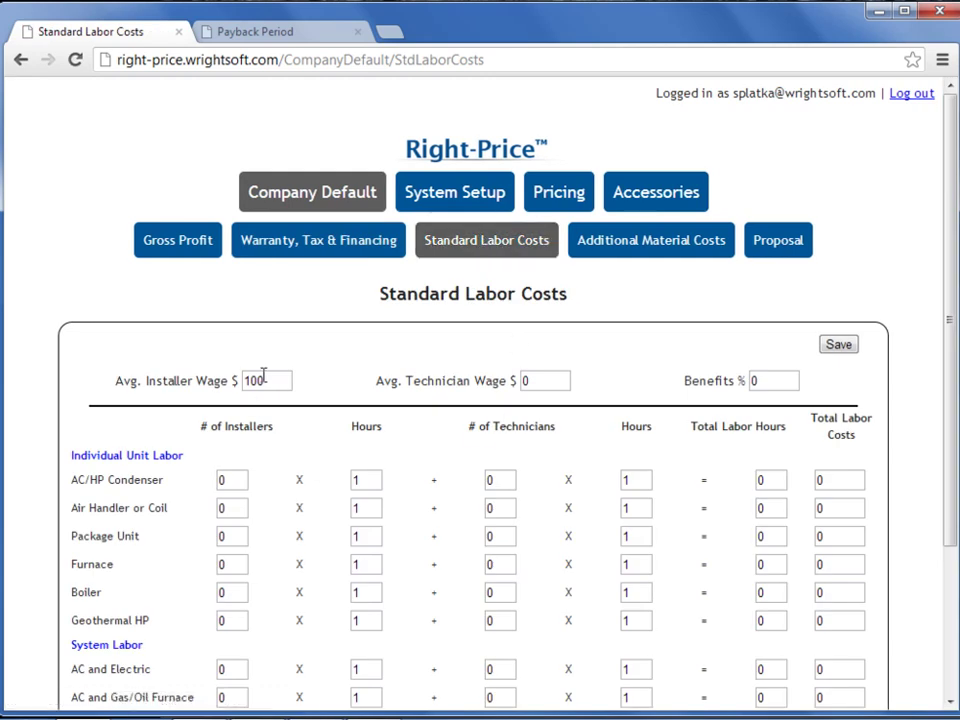
Set a $100 installer wage with 2 installers for 4 hours on condensers and air handlers, then save.
double_click(266, 382)
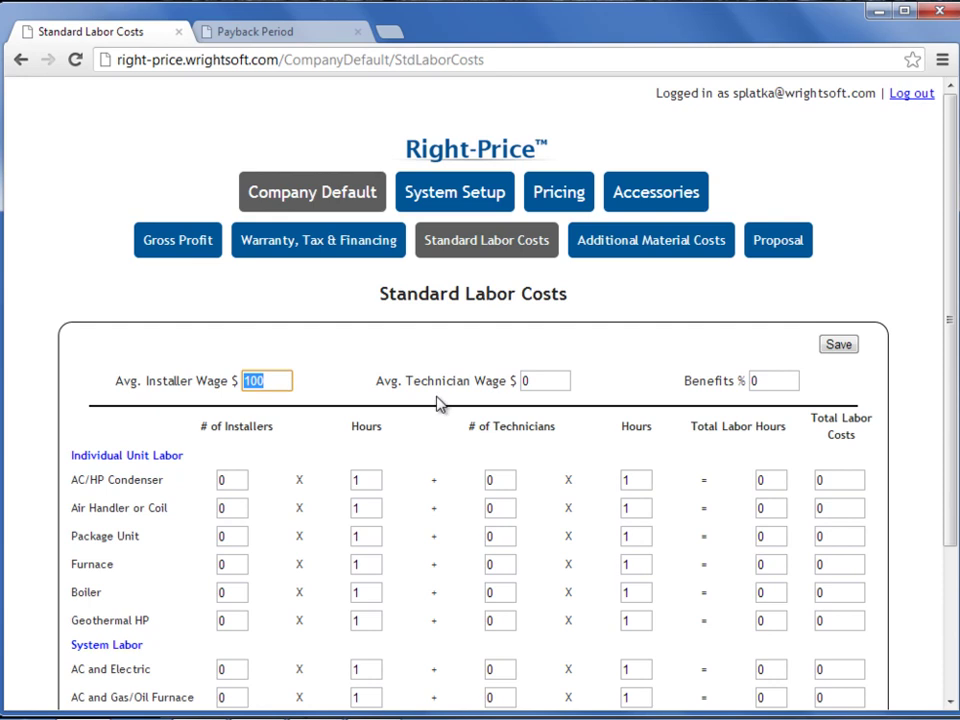
click(545, 381)
key(Tab)
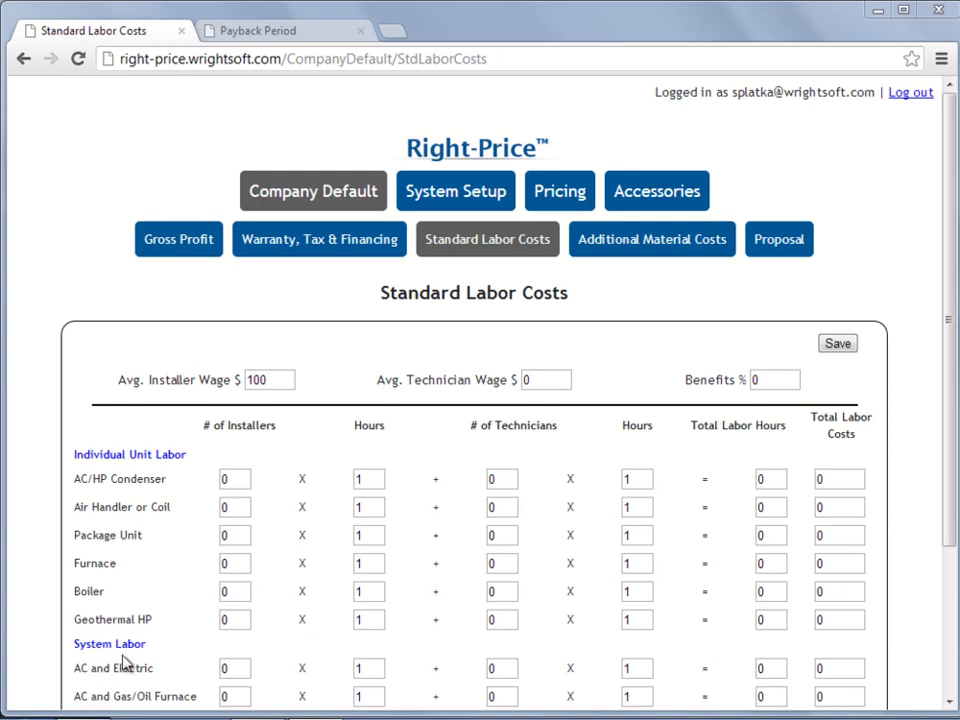
drag(949, 401, 949, 546)
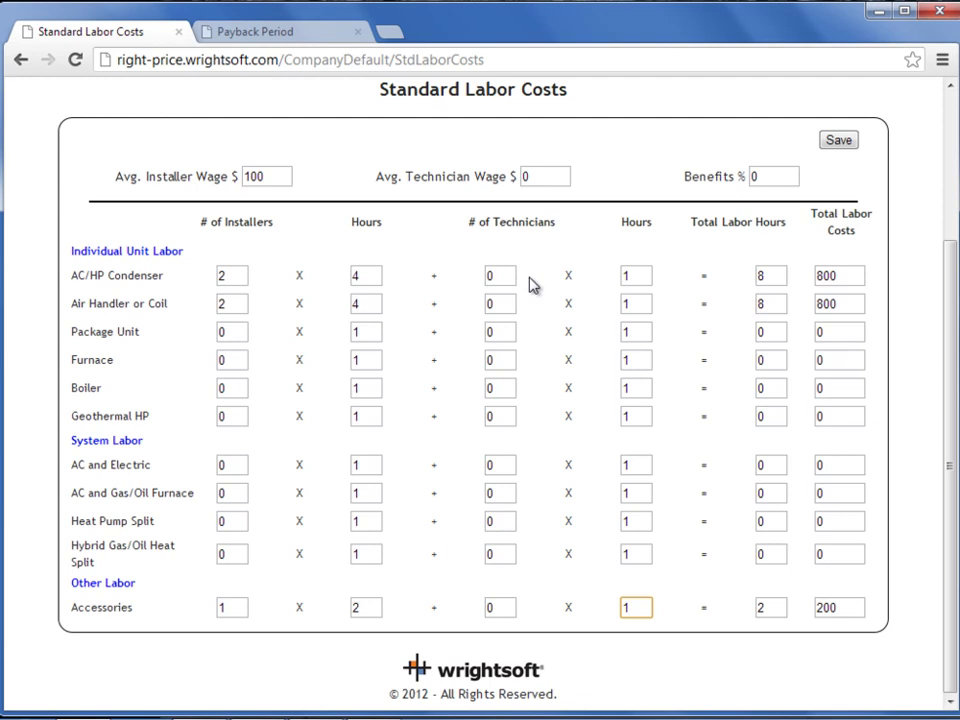
click(838, 141)
drag(952, 297, 949, 150)
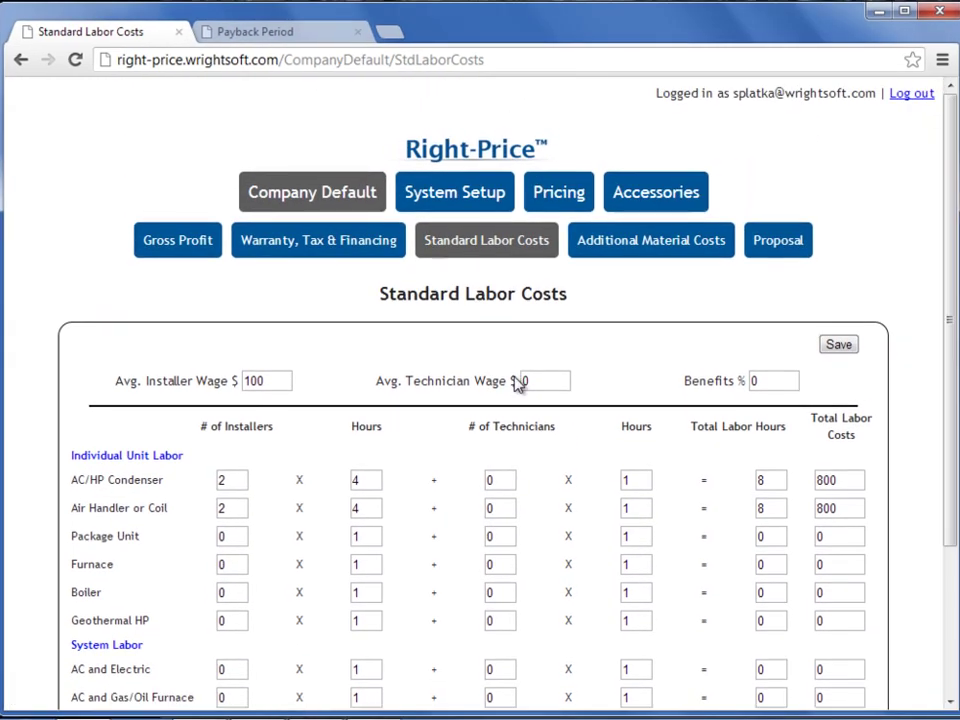
click(662, 245)
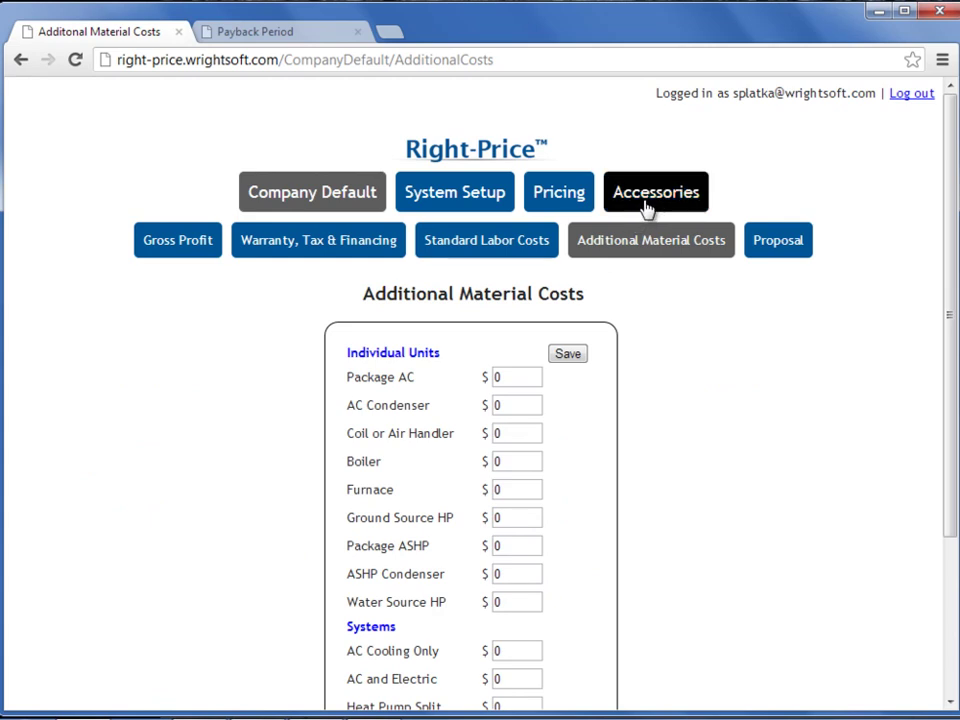
Enter $50 as the AC Cooling Only additional material cost and save it.
click(506, 376)
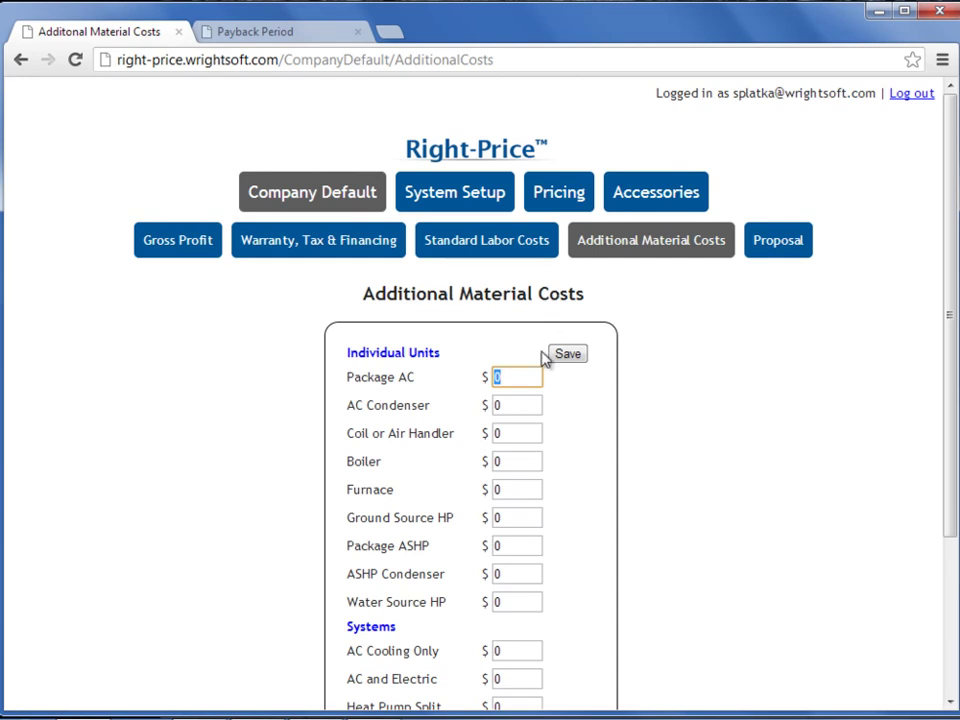
key(Tab)
key(Tab)
key(Tab)
key(Tab)
key(Tab)
key(Tab)
key(Tab)
key(Tab)
key(Tab)
scroll(549, 366, down, 1)
scroll(549, 366, up, 1)
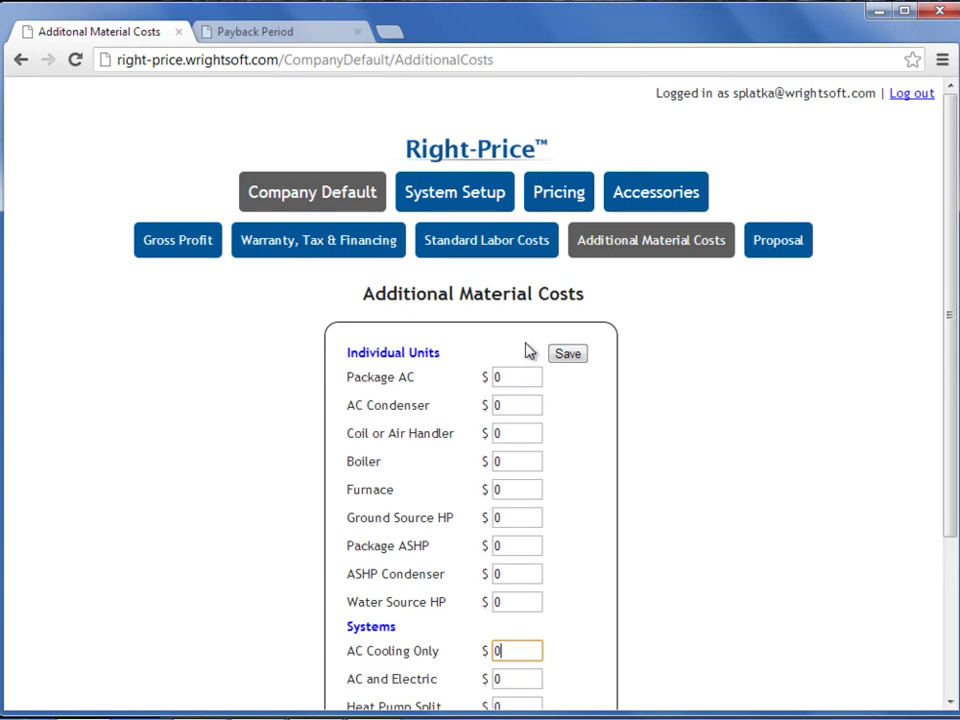
scroll(469, 468, down, 2)
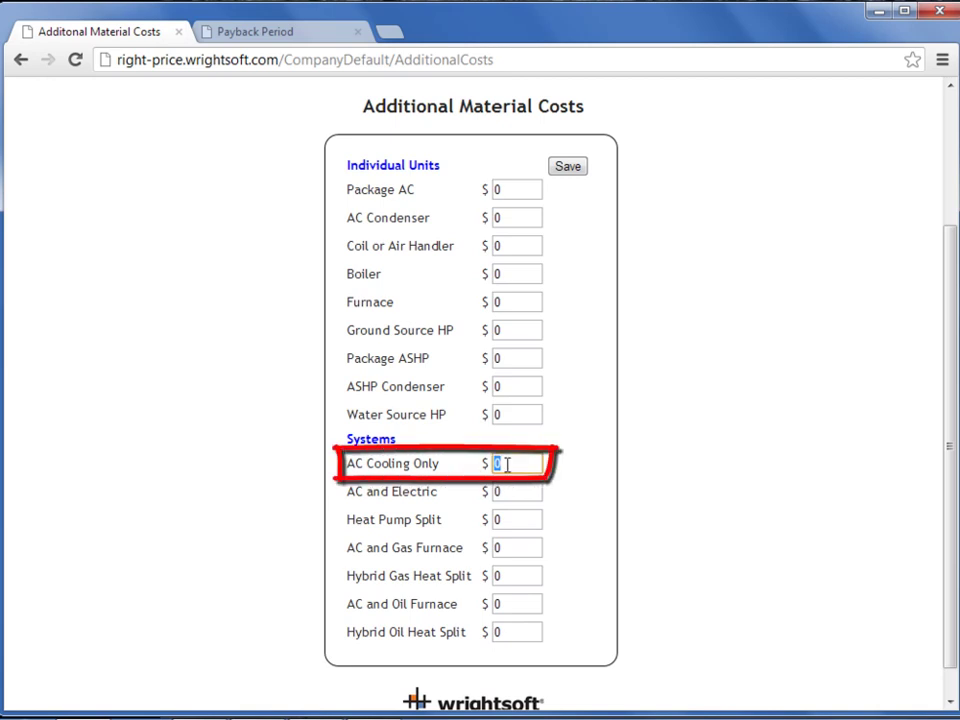
text(50)
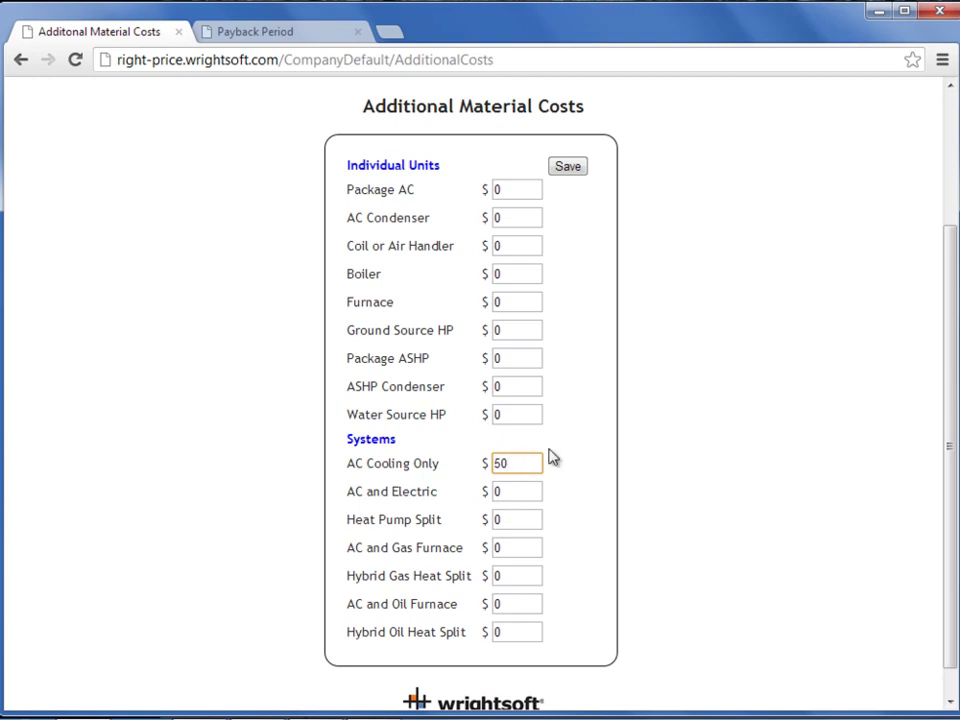
click(567, 169)
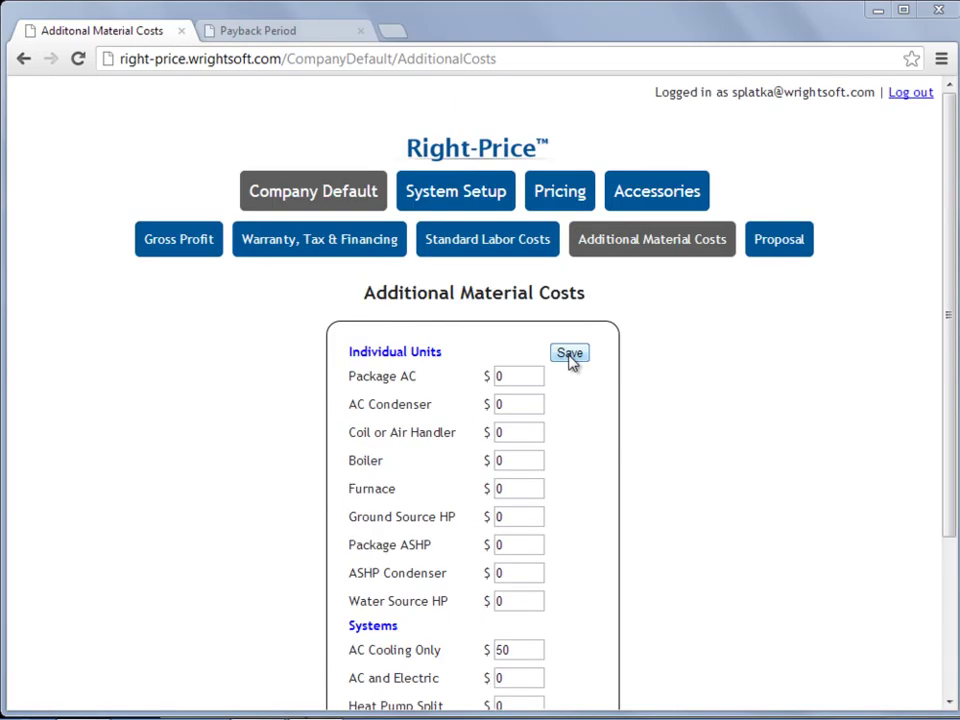
click(778, 241)
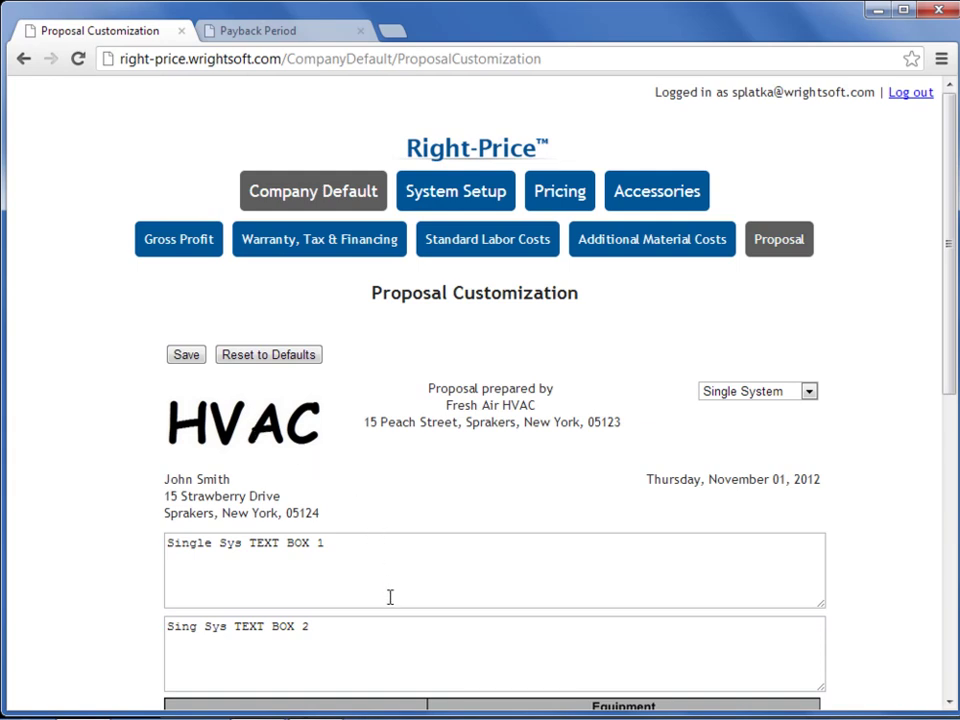
click(810, 393)
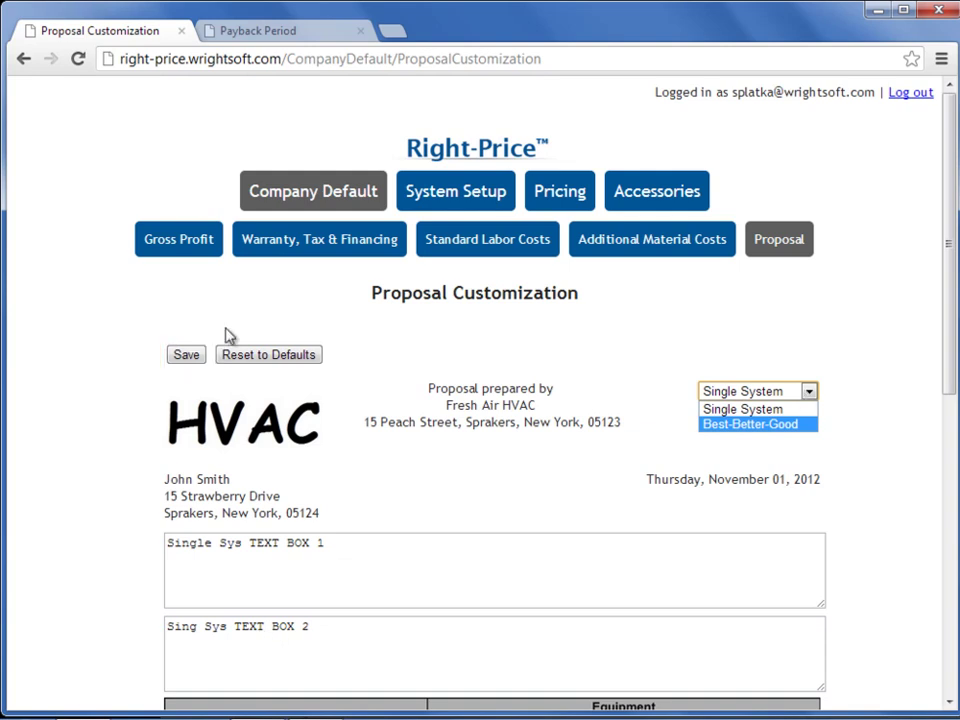
scroll(287, 405, down, 2)
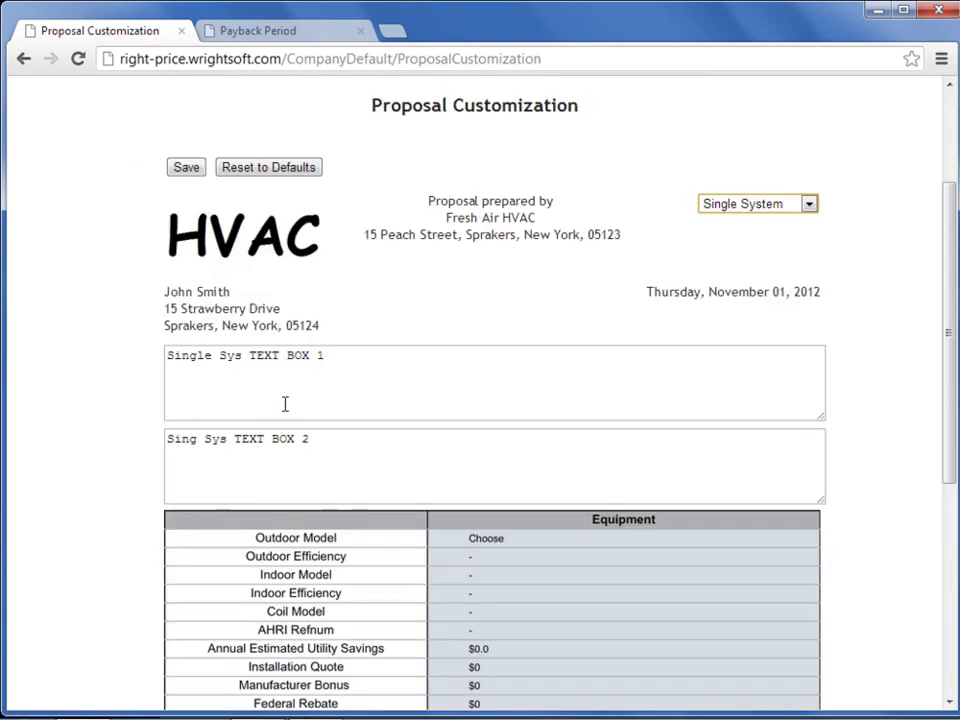
click(336, 375)
drag(336, 375, 166, 375)
drag(325, 437, 166, 437)
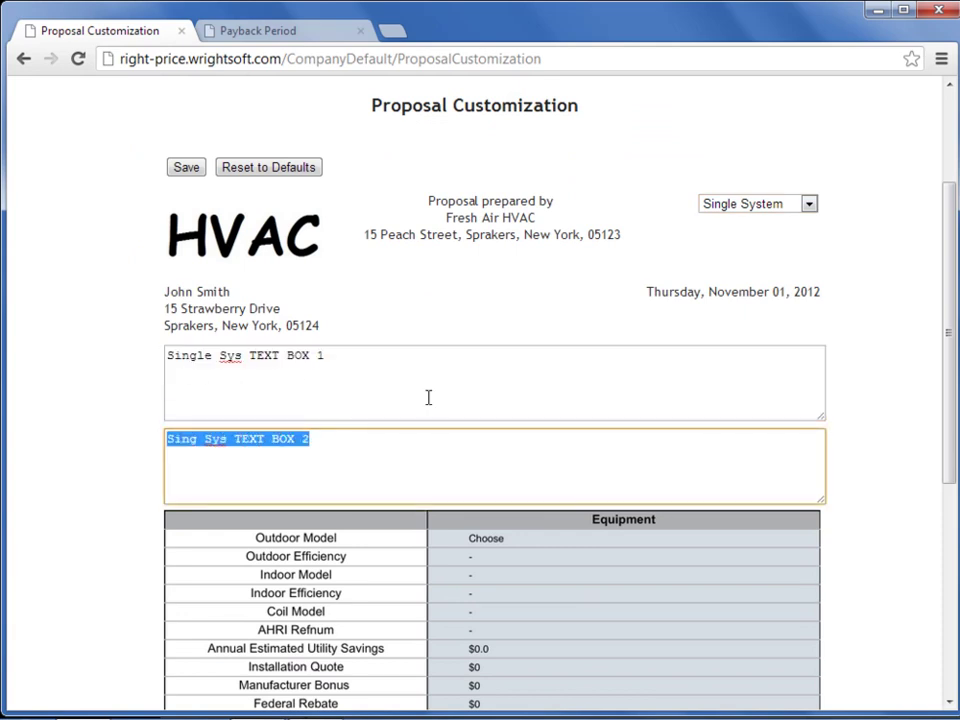
scroll(416, 396, down, 2)
drag(330, 652, 160, 651)
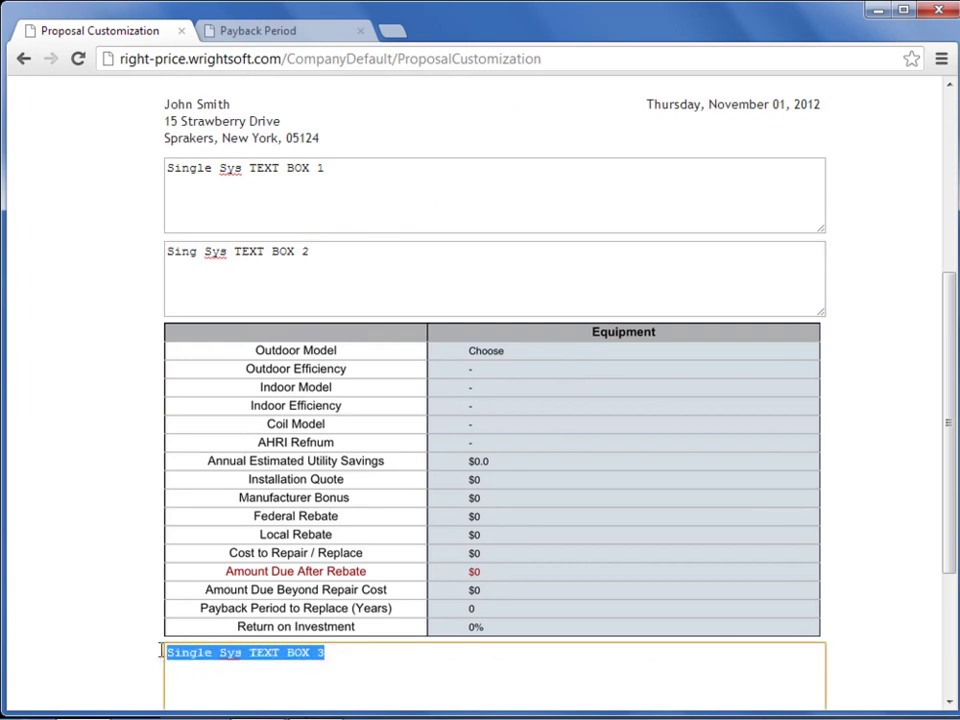
click(323, 191)
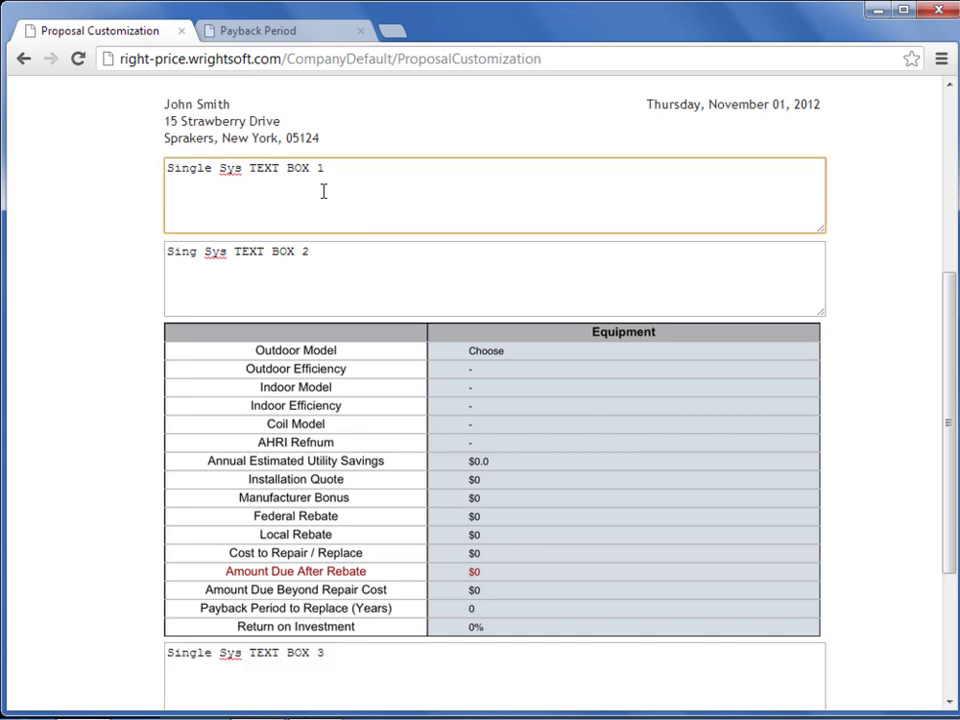
scroll(445, 580, up, 1)
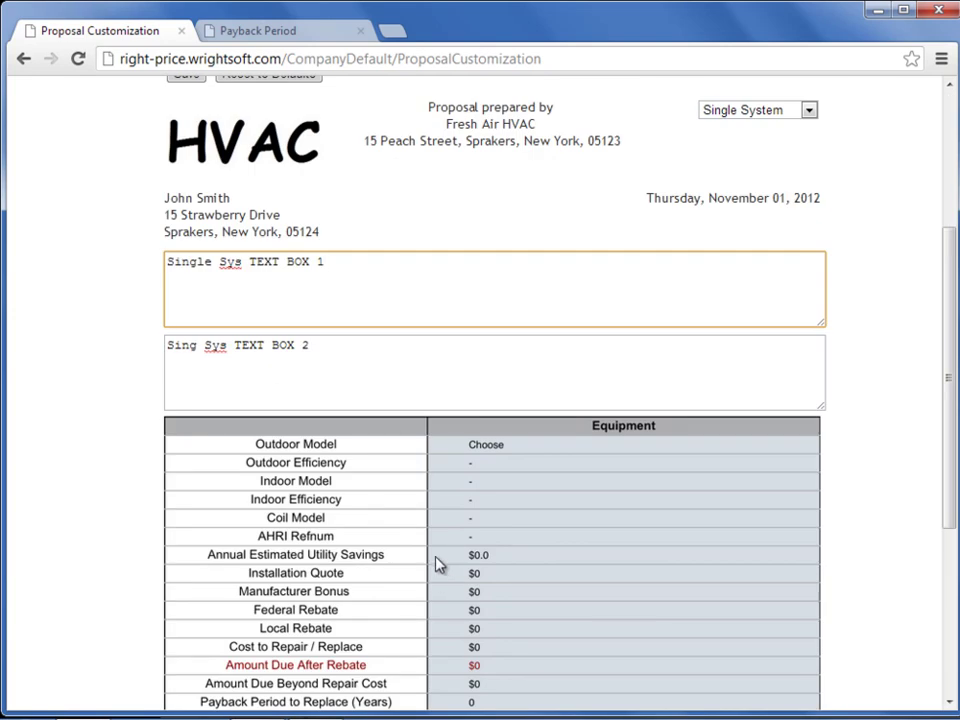
scroll(414, 456, up, 2)
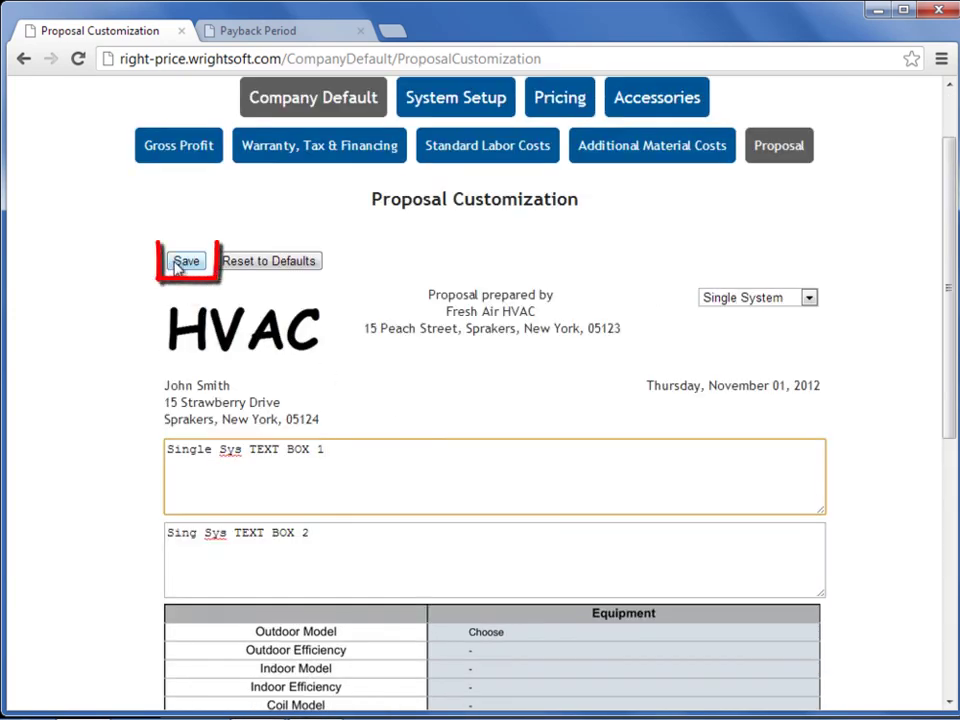
click(806, 298)
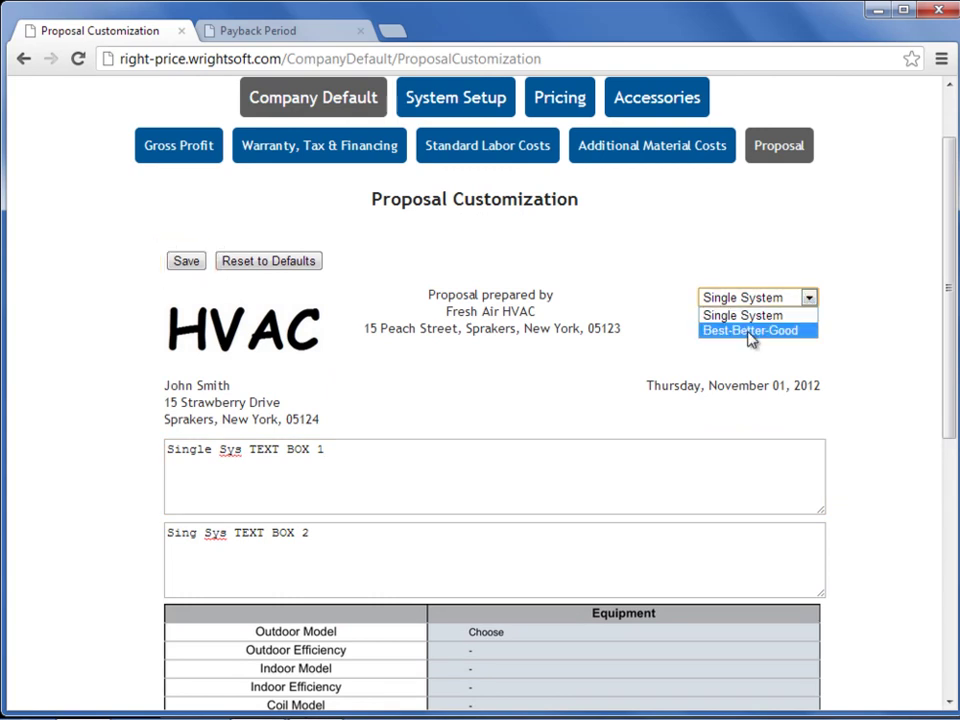
scroll(439, 355, down, 2)
scroll(439, 351, down, 4)
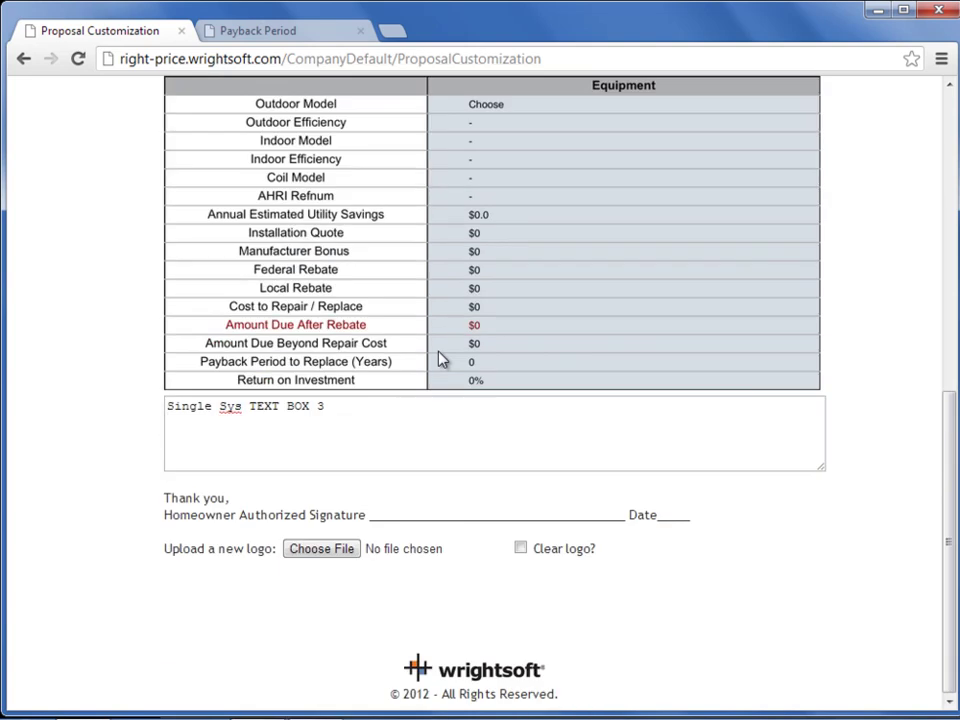
Select RMC Logo Test.jpg from the Pictures folder as the new logo file.
click(330, 555)
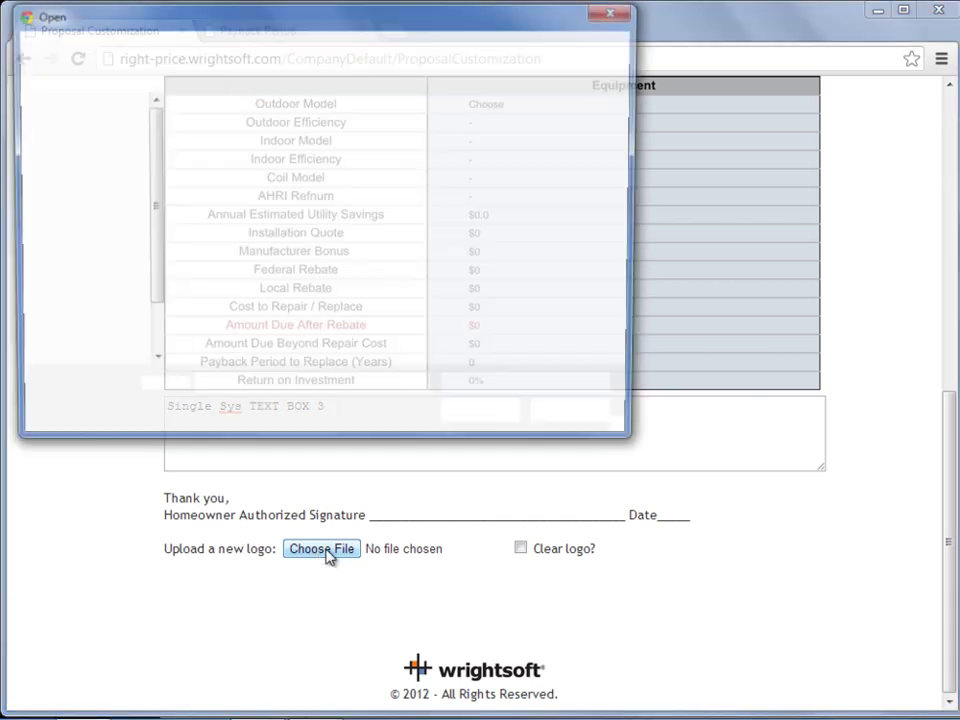
scroll(625, 257, down, 3)
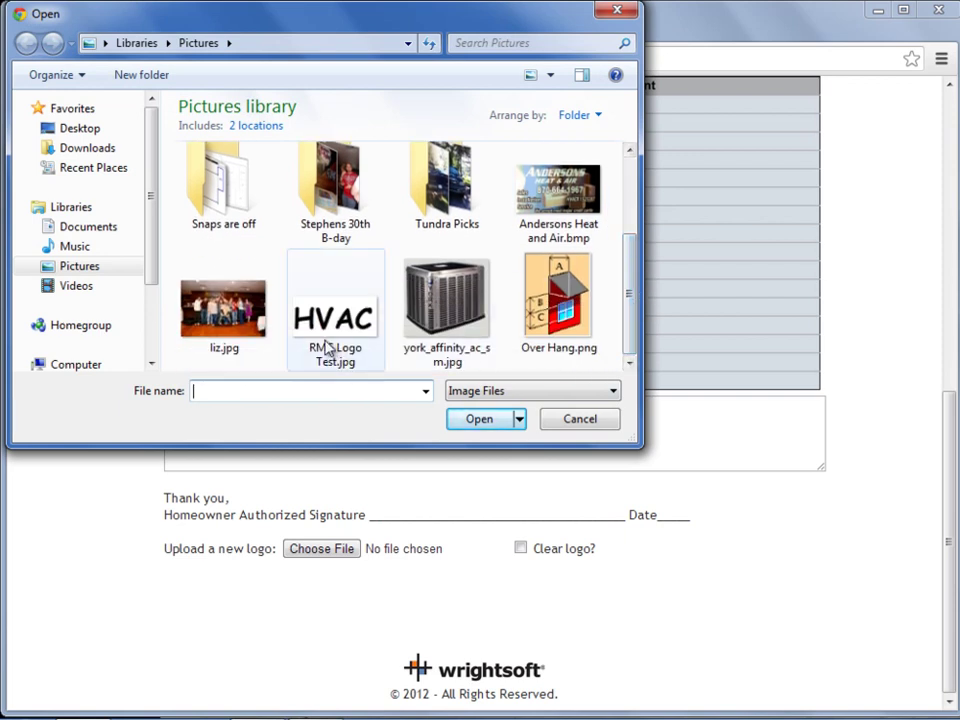
click(334, 345)
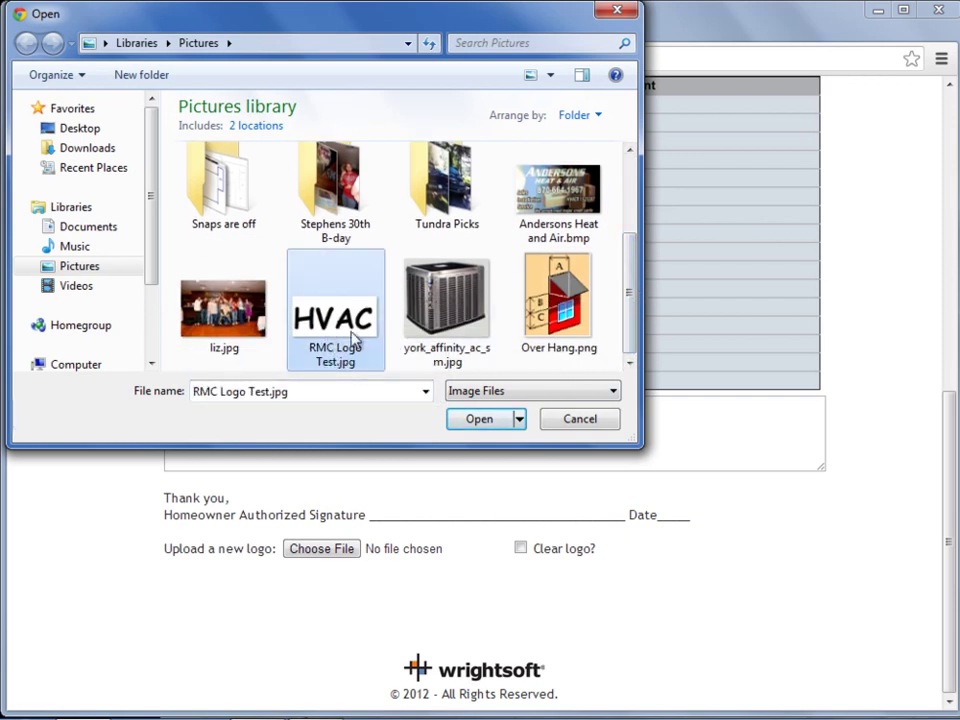
click(480, 422)
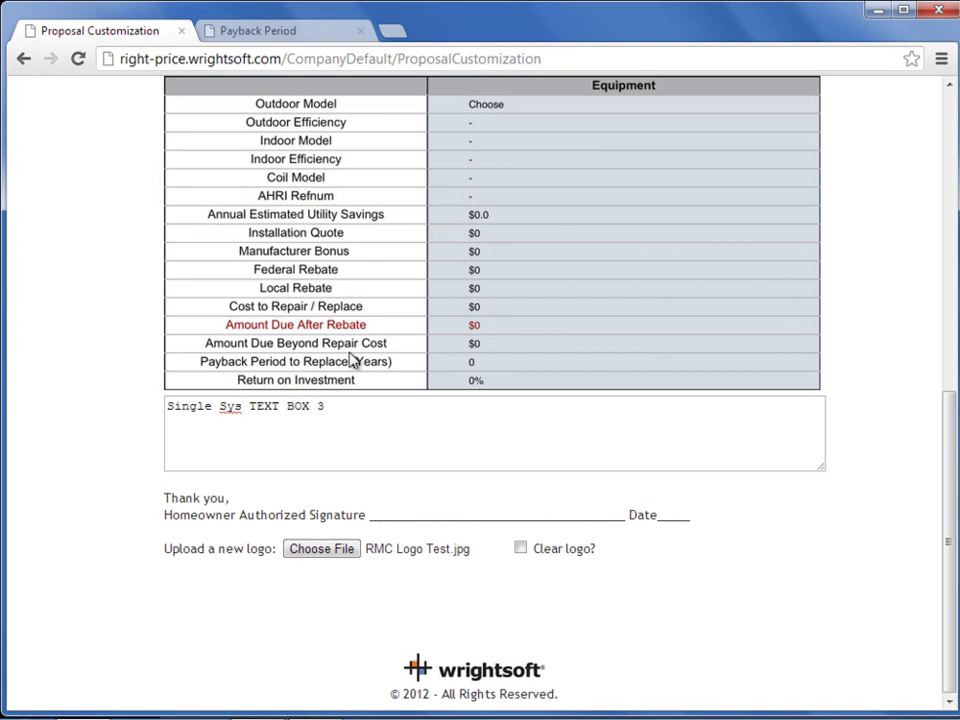
scroll(381, 384, up, 5)
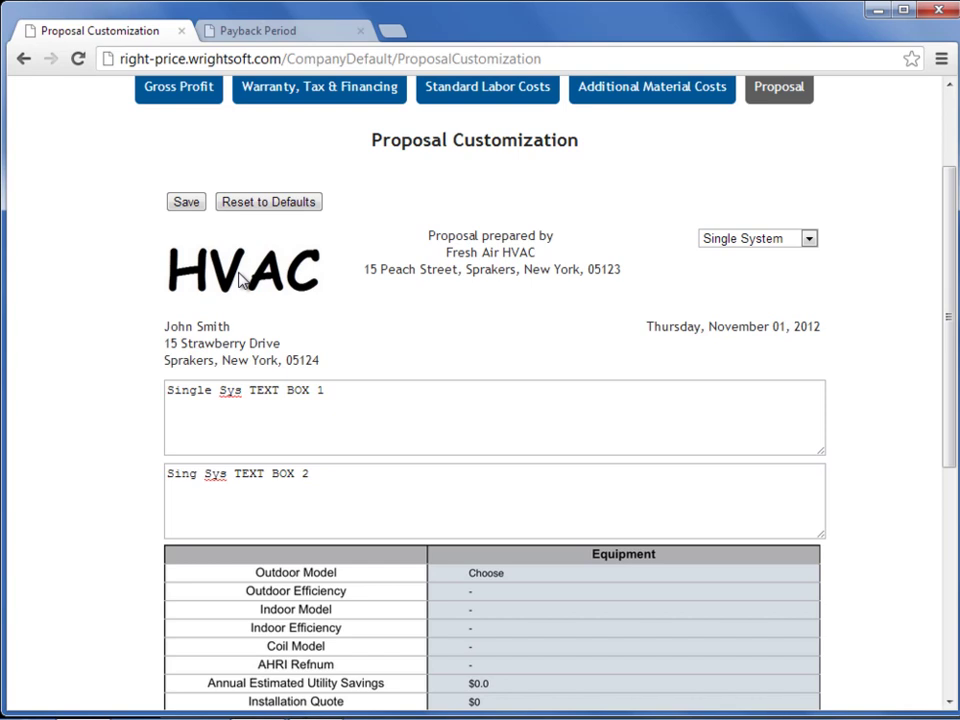
Review the proposal header by highlighting the preparer's details and the customer's name and address.
scroll(240, 280, up, 1)
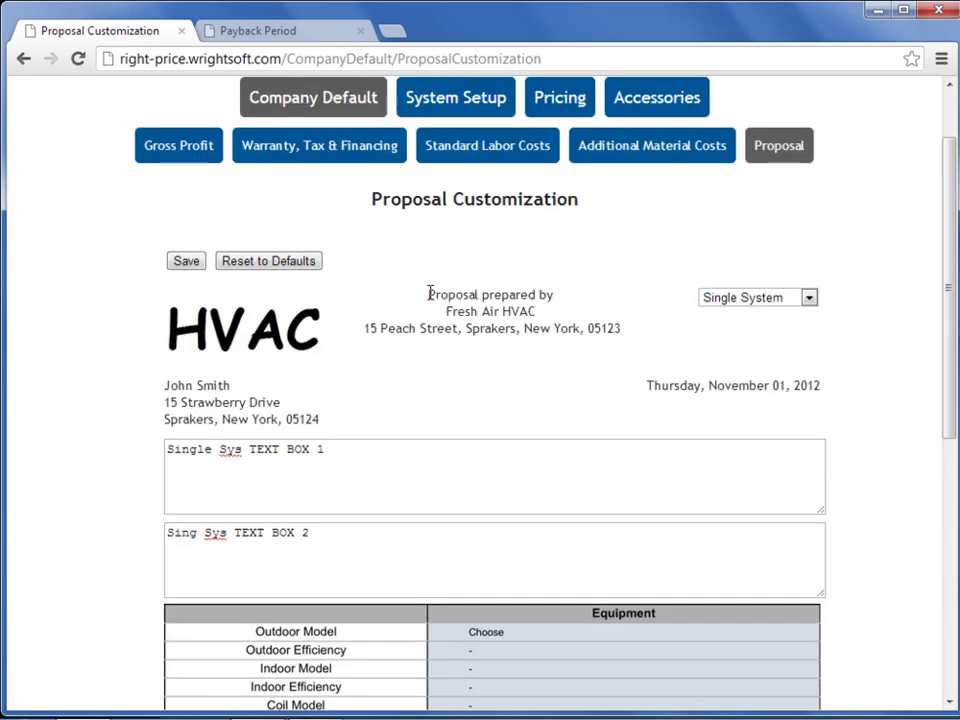
drag(429, 293, 452, 311)
drag(164, 386, 230, 419)
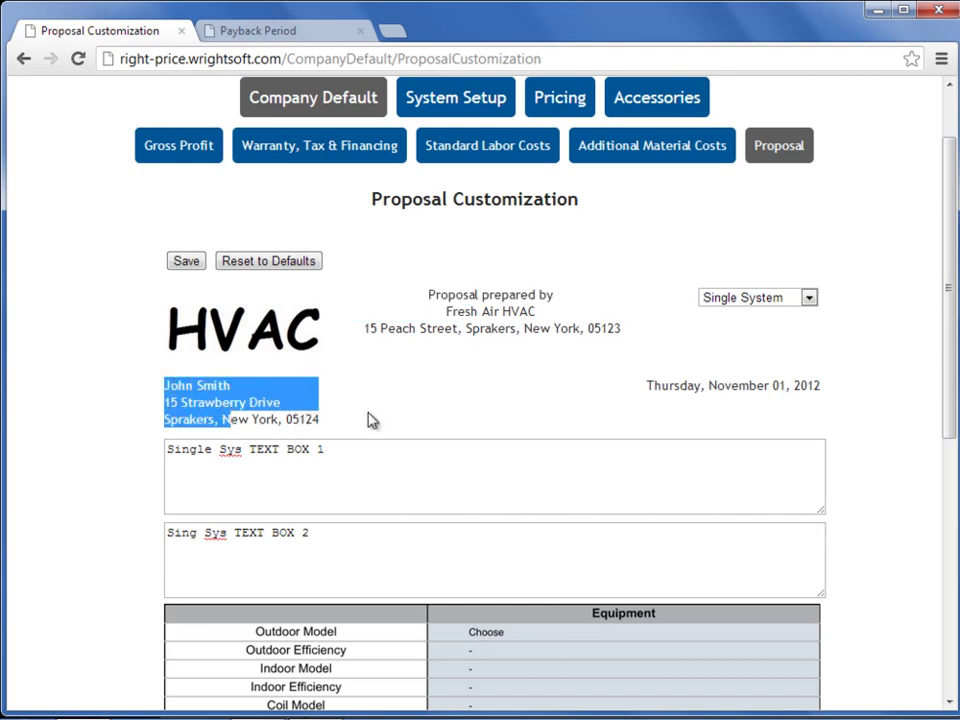